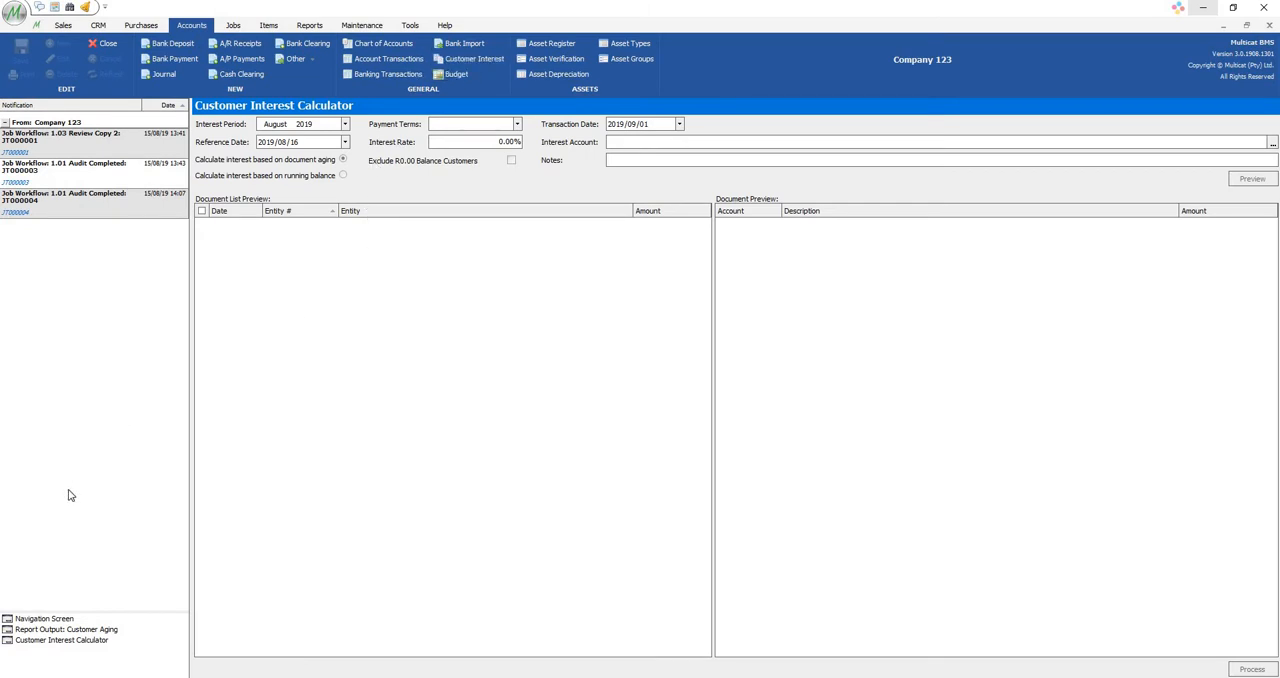
Review MULTICAT (PTY) LTD's customer record from the Customer Aging report, and return to the Customer Interest Calculator.
{"action": "left_click", "coordinate": [107, 631]}
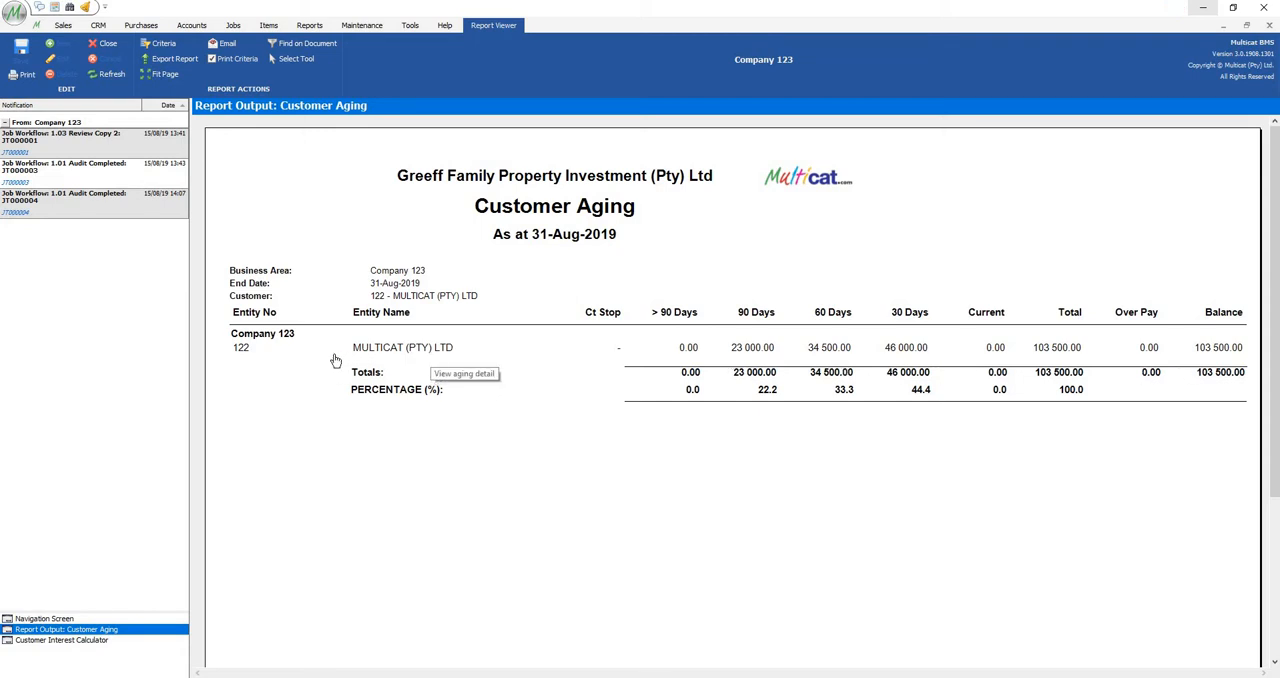
{"action": "left_click", "coordinate": [241, 349]}
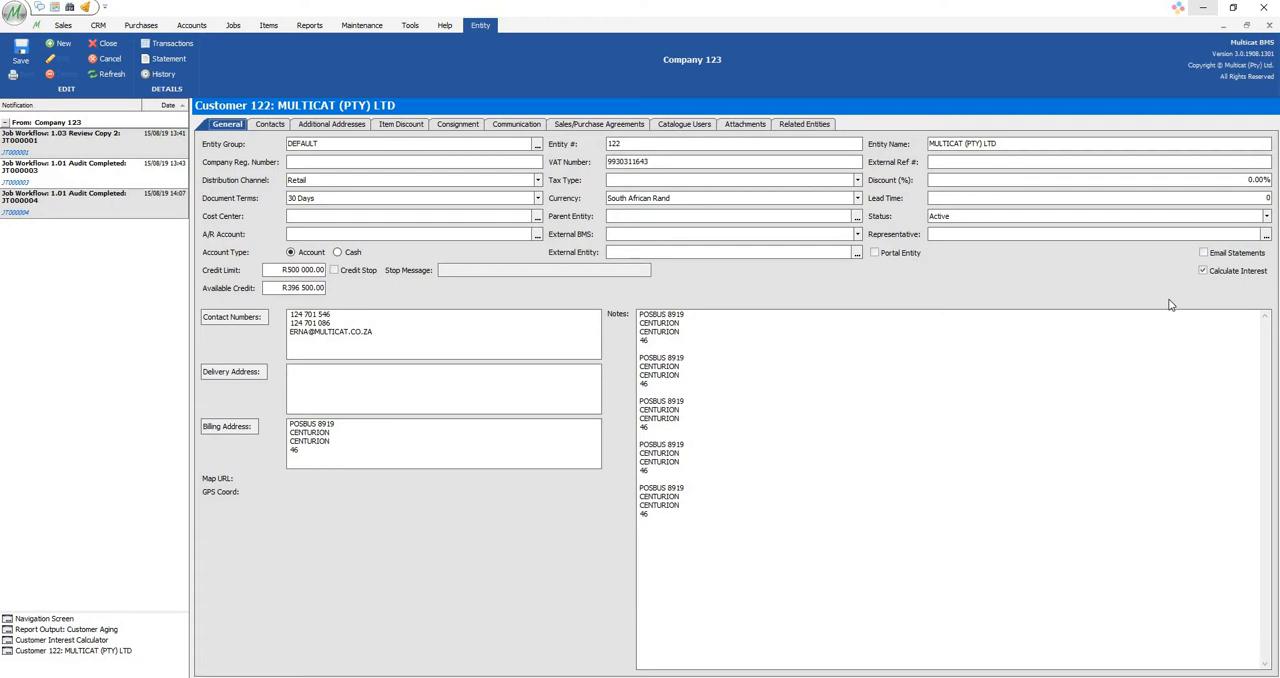
{"action": "left_click", "coordinate": [1269, 25]}
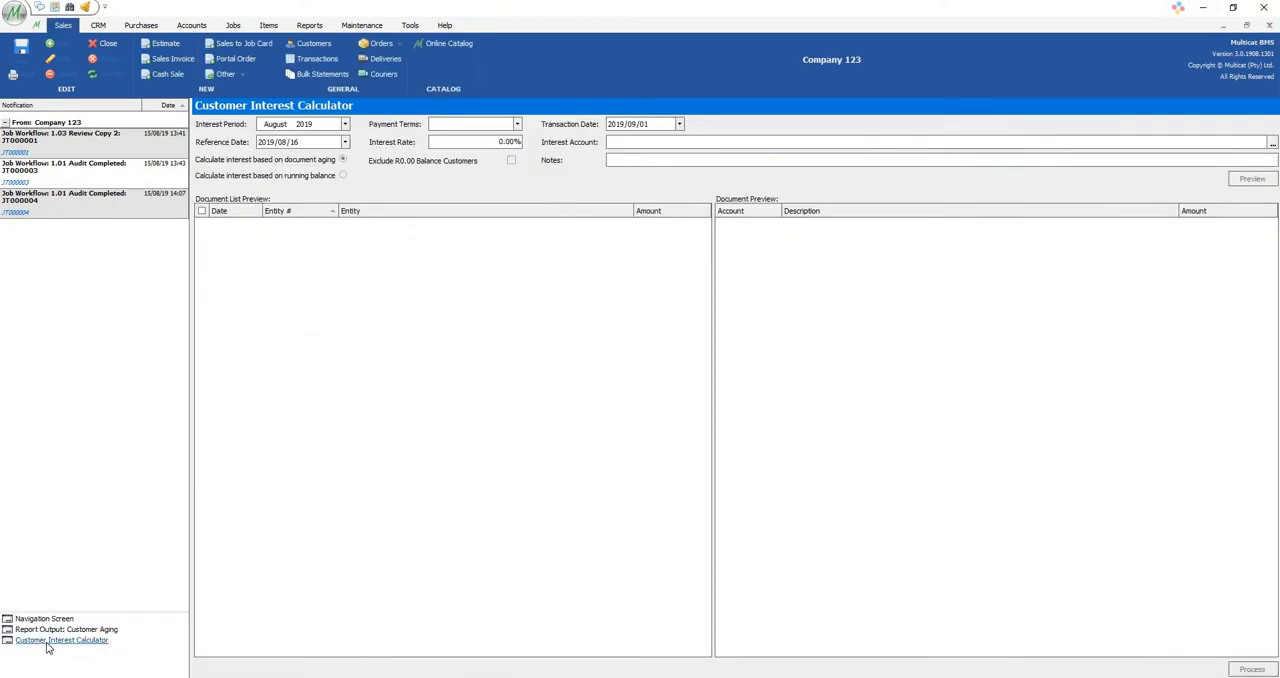
{"action": "left_click", "coordinate": [47, 642]}
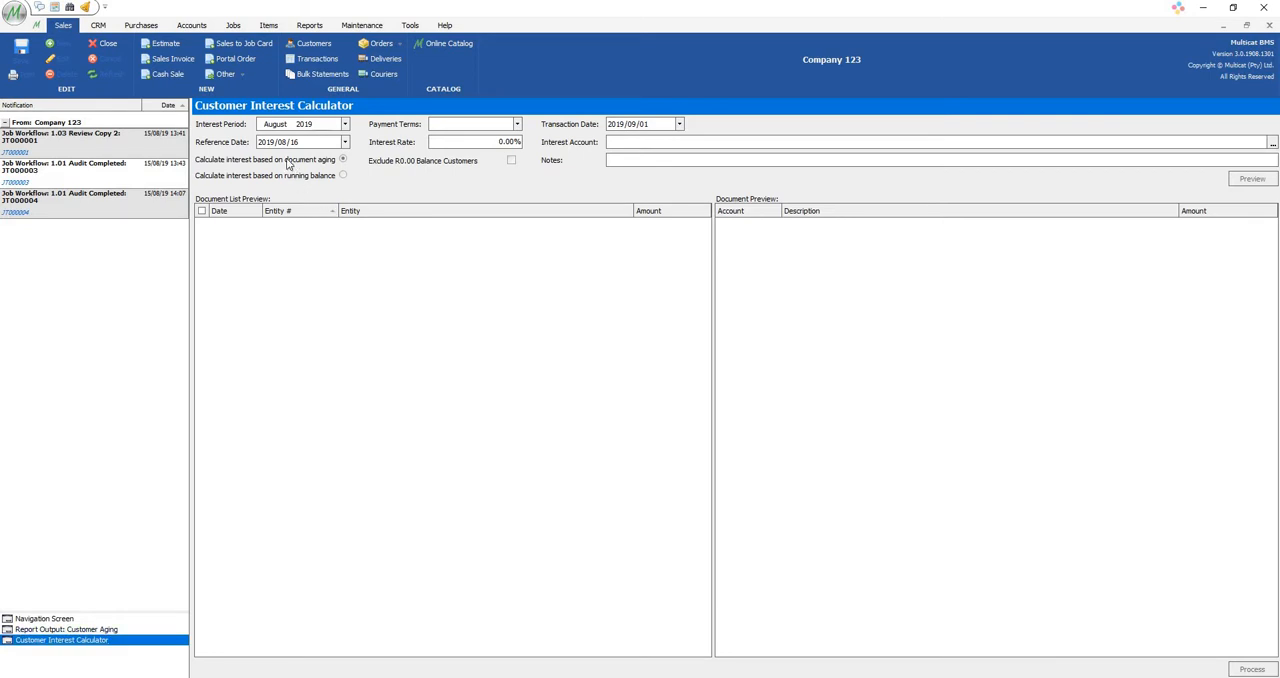
Set the interest period to July 2019 for the document aging calculation.
{"action": "mouse_move", "coordinate": [288, 165]}
{"action": "left_click", "coordinate": [285, 125]}
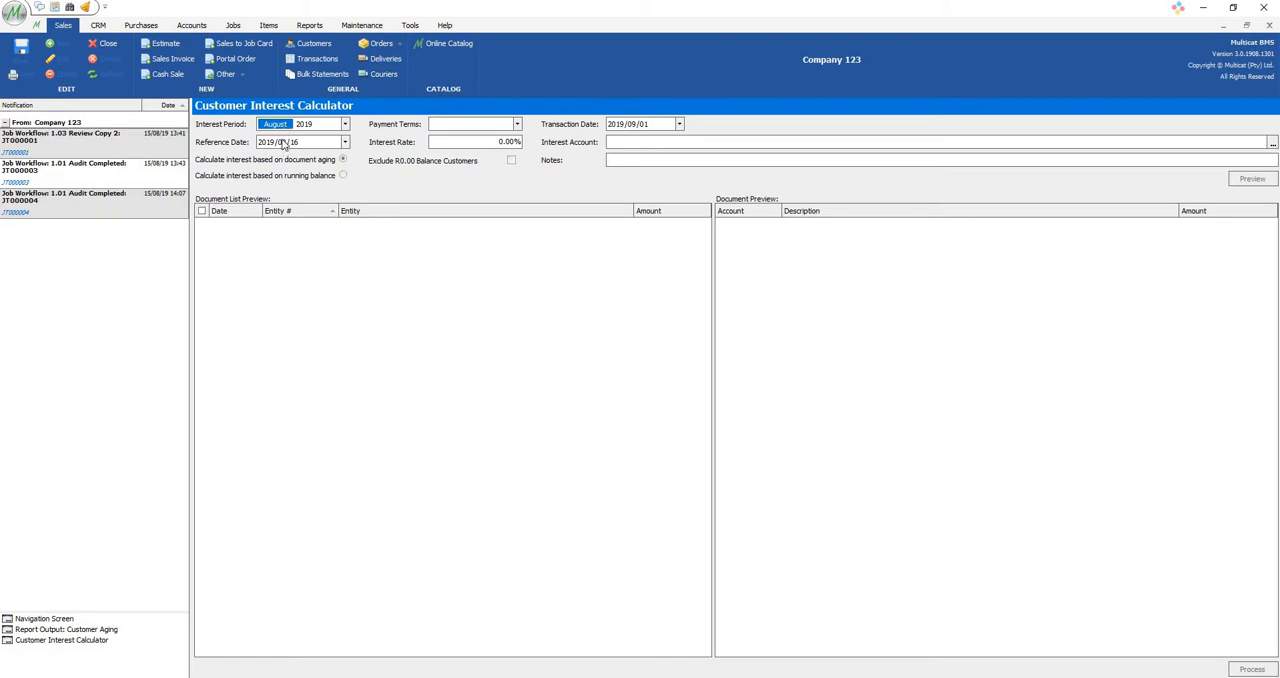
{"action": "key", "text": "Down"}
{"action": "key", "text": "Down"}
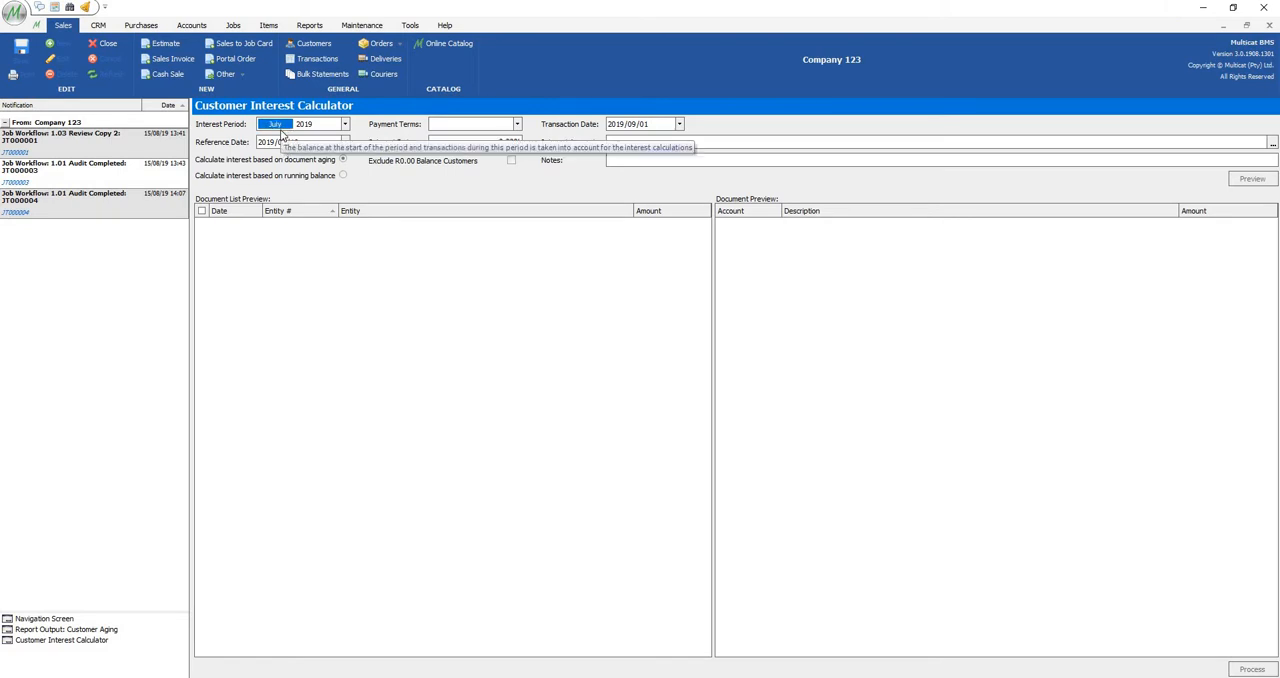
{"action": "left_click", "coordinate": [417, 241]}
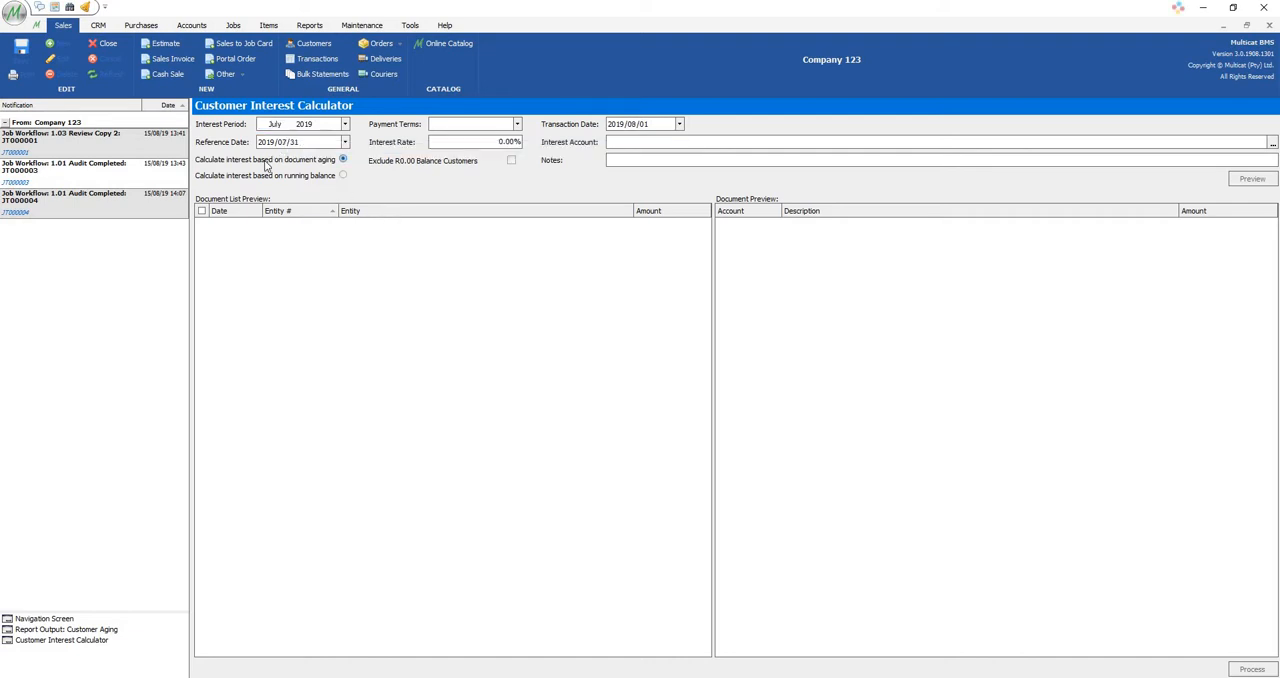
Set the payment terms to Document Terms.
{"action": "mouse_move", "coordinate": [267, 167]}
{"action": "mouse_move", "coordinate": [323, 127]}
{"action": "left_click", "coordinate": [453, 127]}
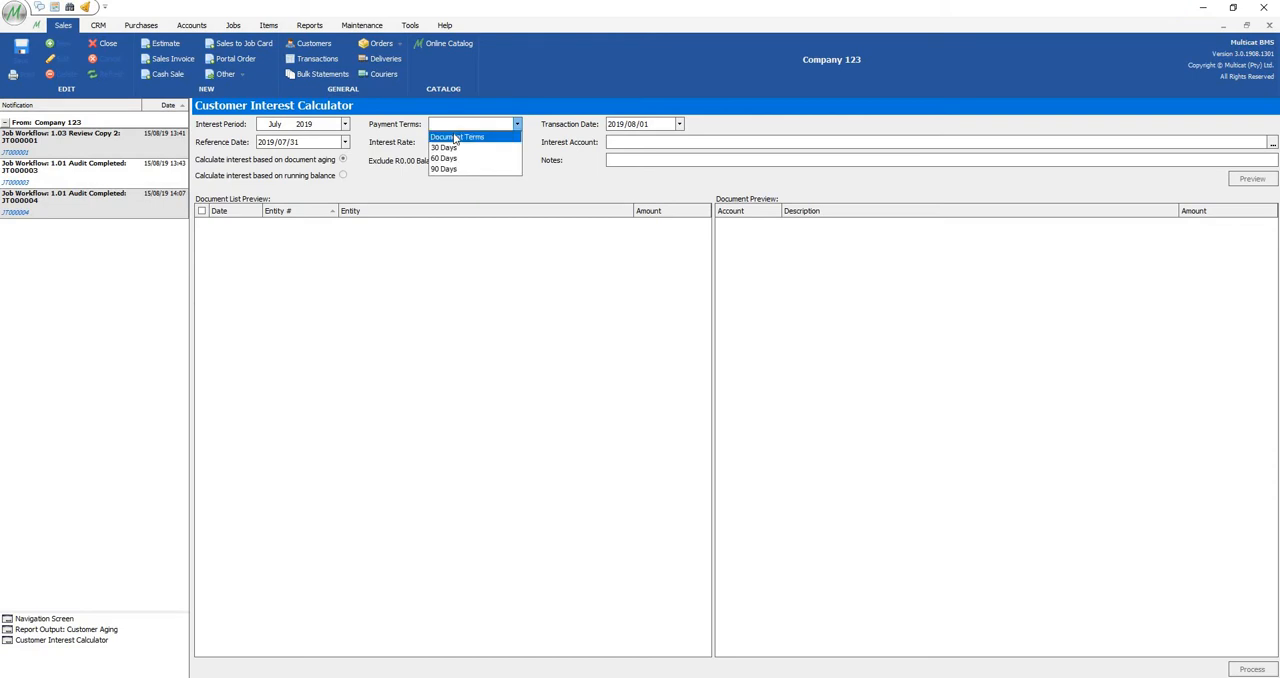
{"action": "left_click", "coordinate": [455, 138]}
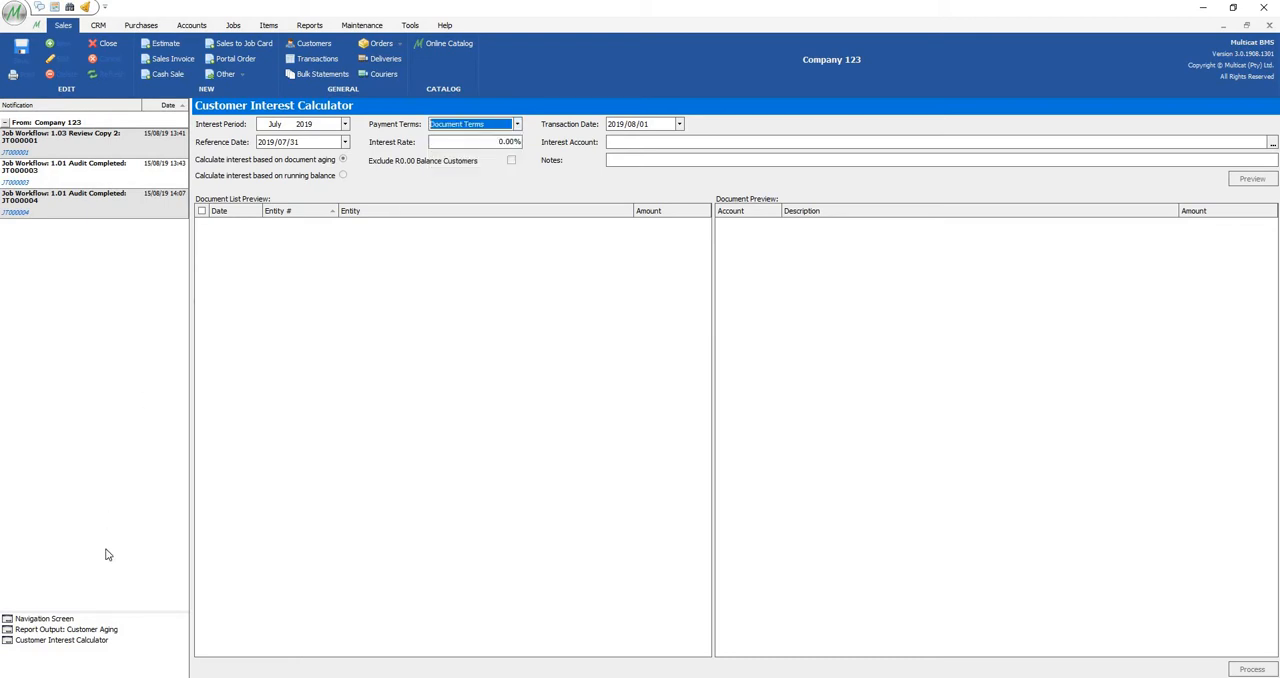
Check the terms on MULTICAT (PTY) LTD's sales invoice through the Customer Aging report's detail, and return to the interest calculator.
{"action": "left_click", "coordinate": [96, 631]}
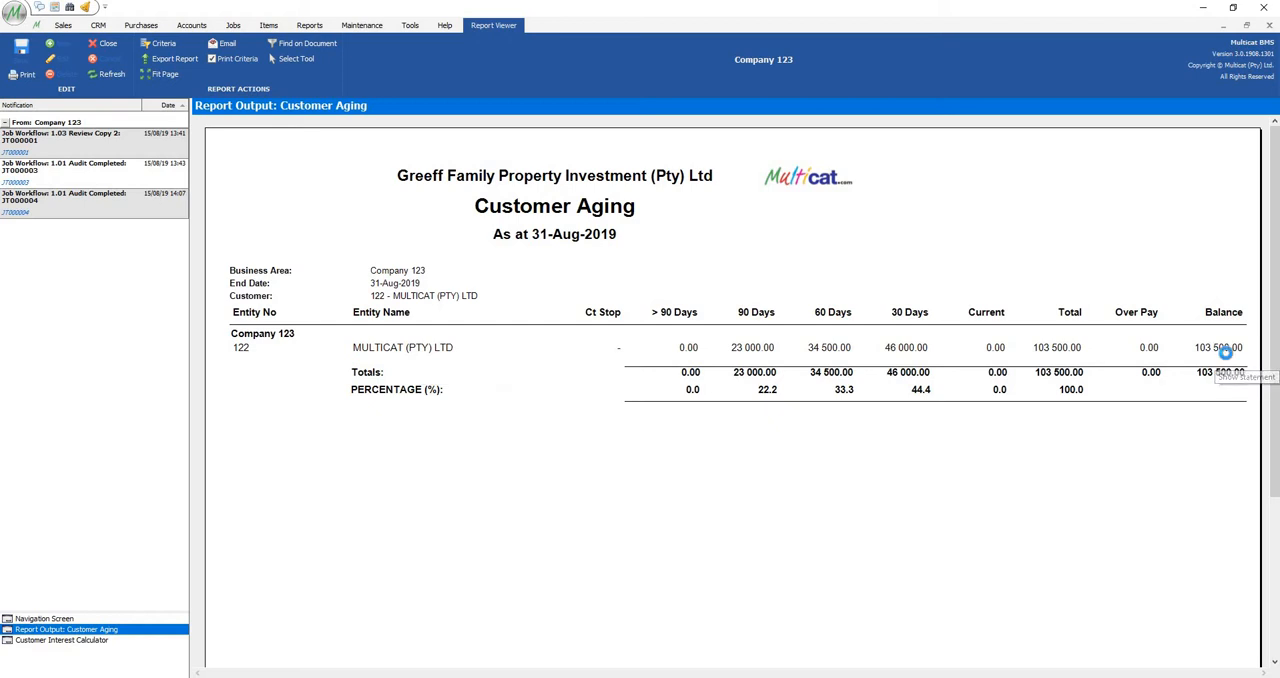
{"action": "left_click", "coordinate": [1222, 348]}
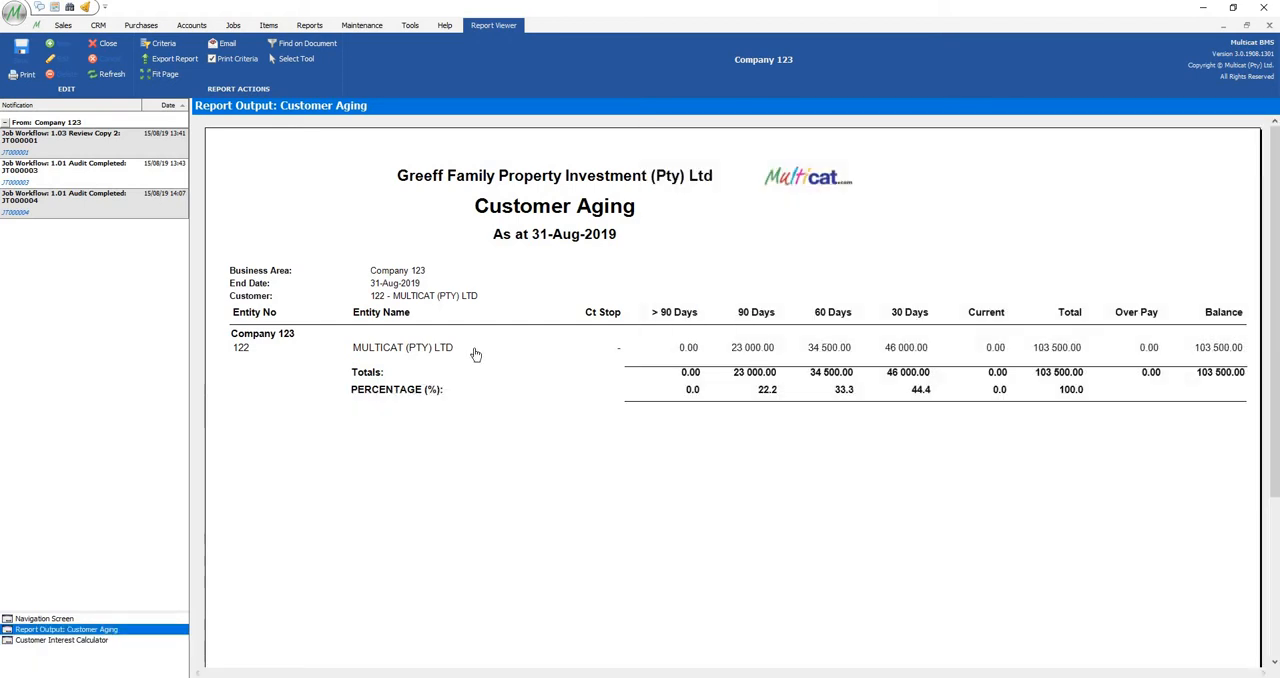
{"action": "left_click", "coordinate": [462, 347]}
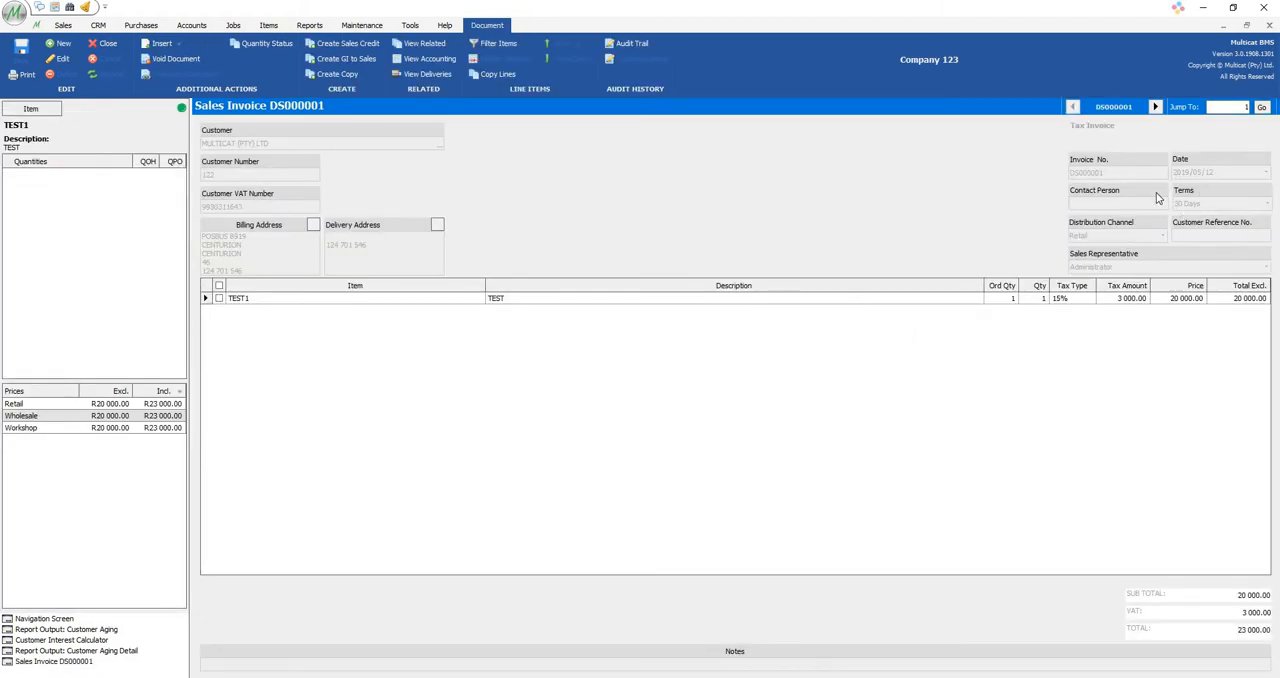
{"action": "left_click", "coordinate": [105, 640]}
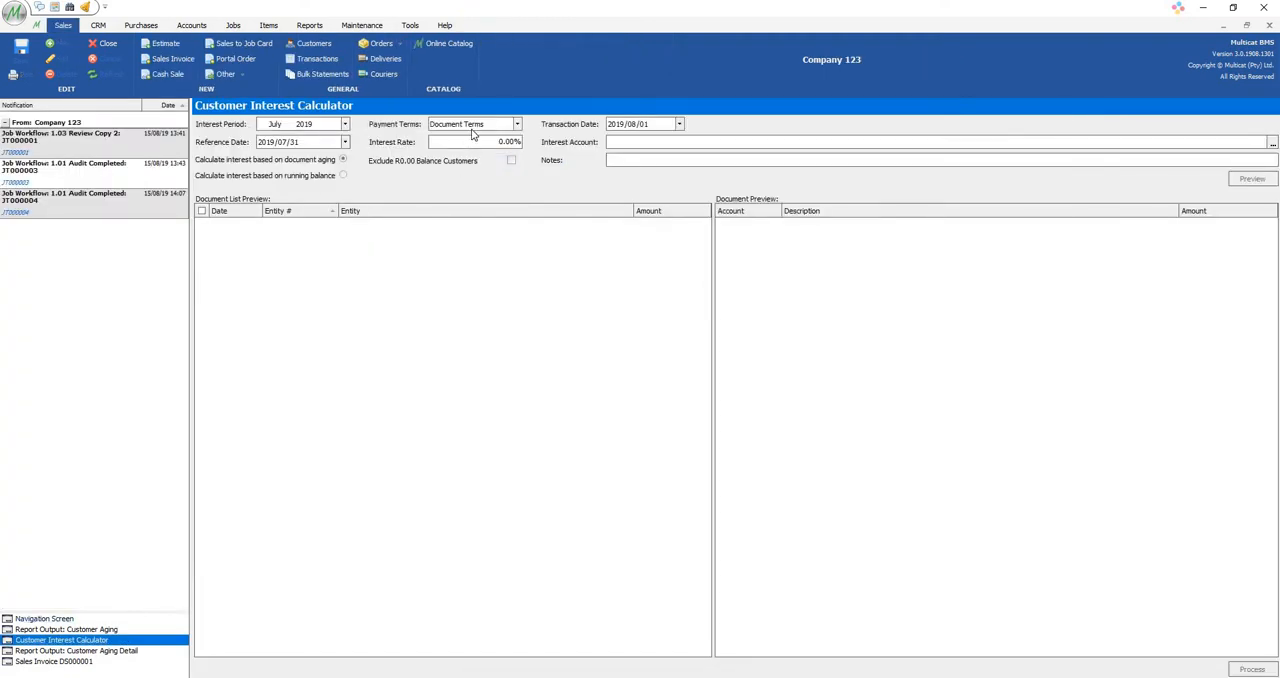
Try 30 Days as the payment terms and restore Document Terms.
{"action": "left_click", "coordinate": [476, 125]}
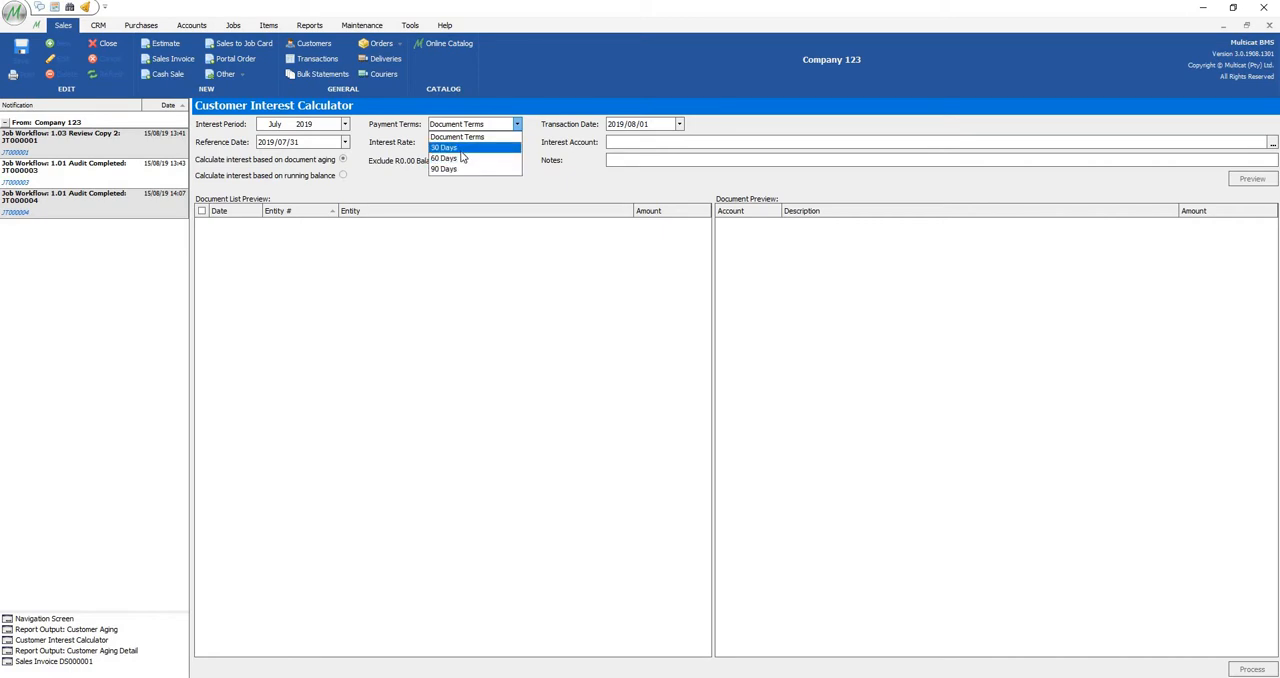
{"action": "left_click", "coordinate": [461, 149]}
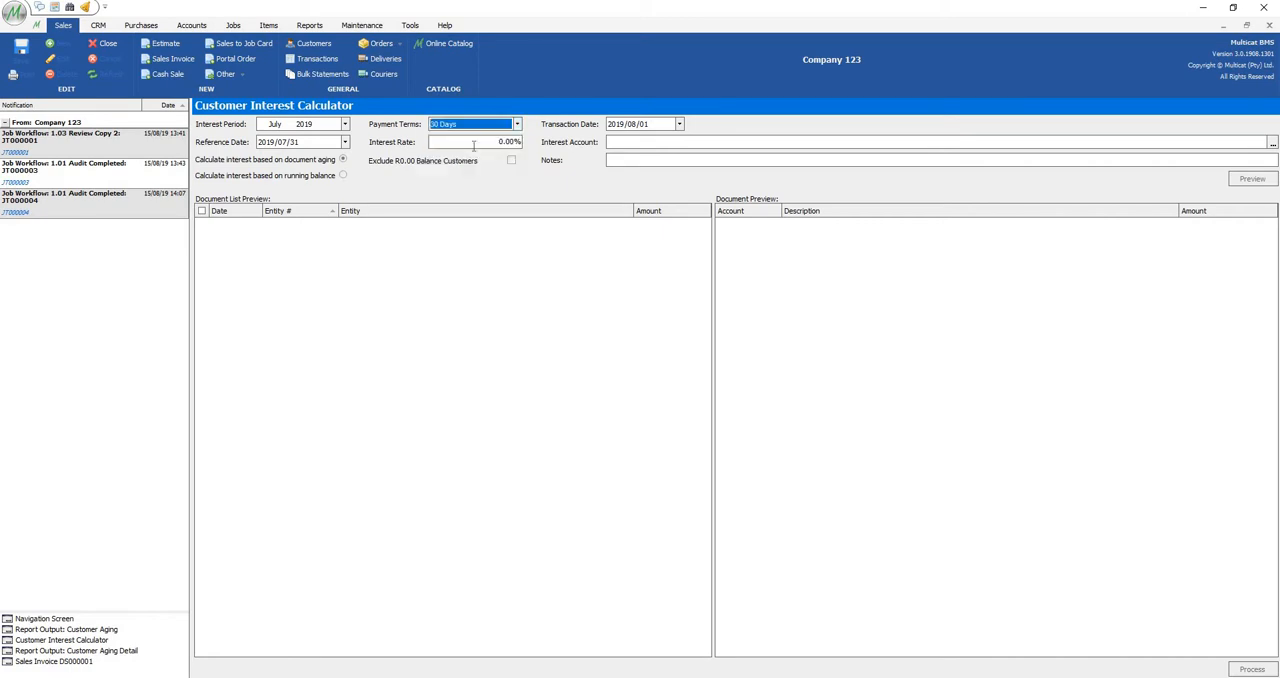
{"action": "left_click", "coordinate": [478, 125]}
{"action": "key", "text": "Return"}
Set the annual interest rate to 10.00%.
{"action": "key", "text": "Tab"}
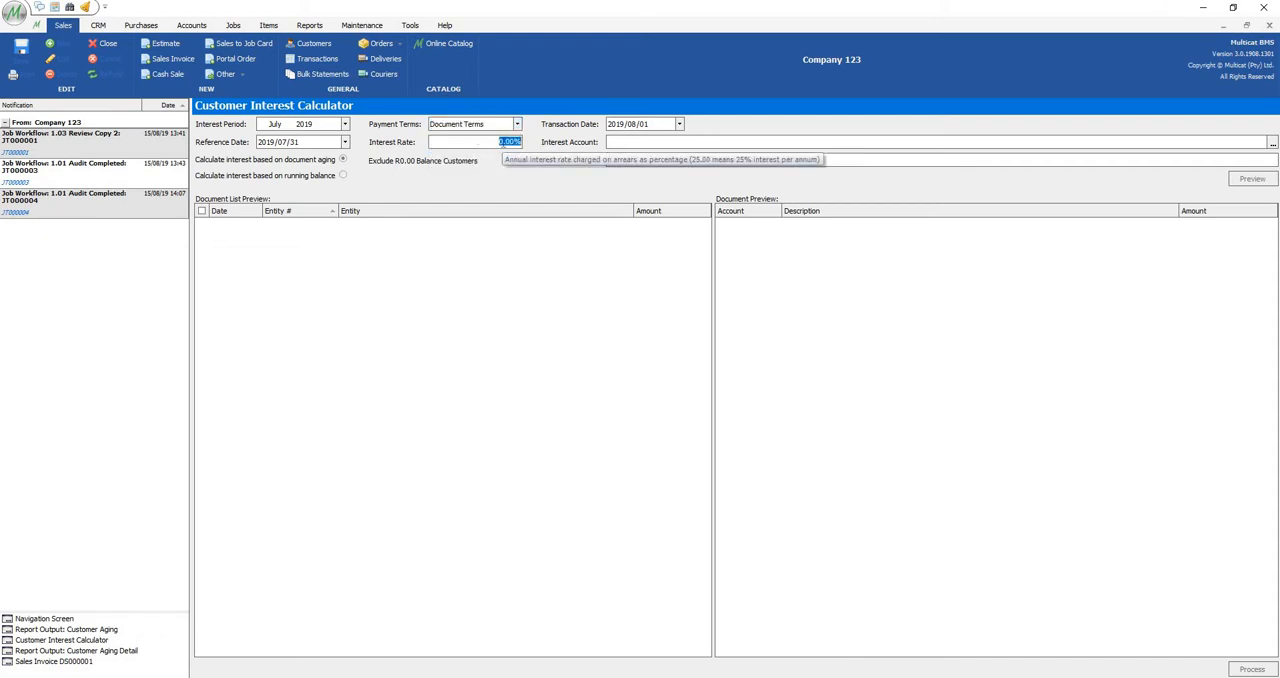
{"action": "type", "text": "10.00"}
Find the Interest Received account by searching for "inter", assign it as the interest account, and enter 123 in the notes.
{"action": "left_click", "coordinate": [629, 141]}
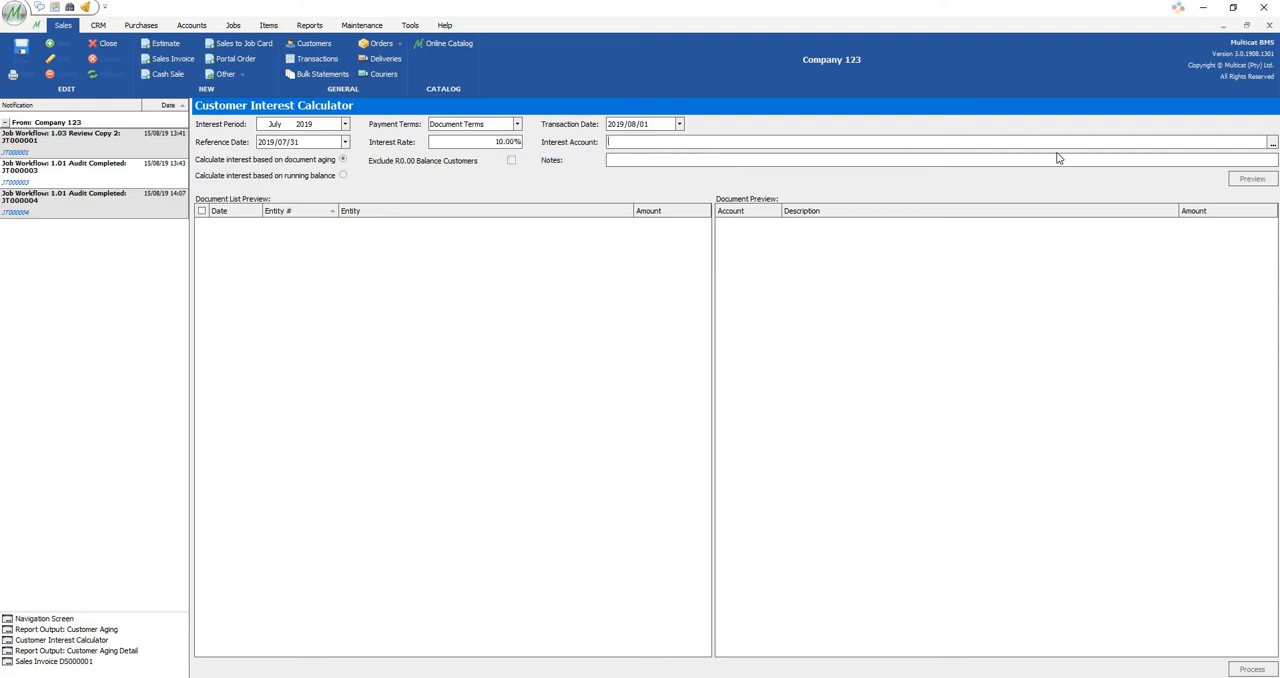
{"action": "left_click", "coordinate": [1272, 143]}
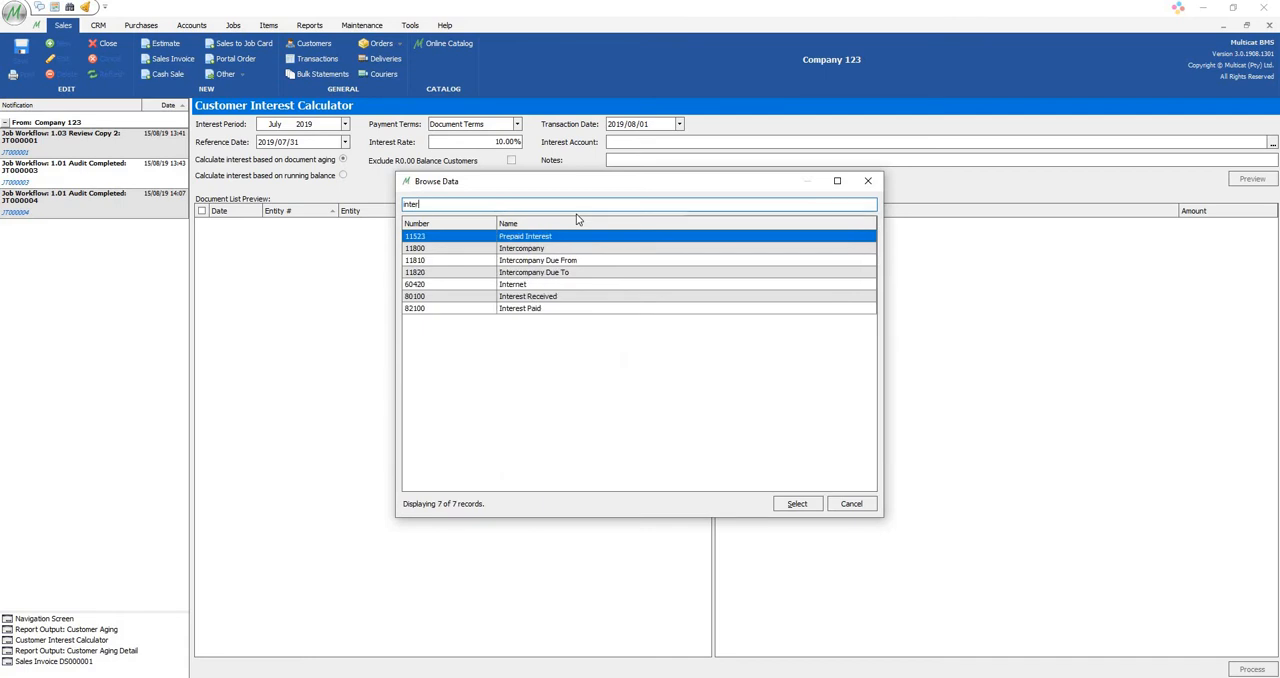
{"action": "double_click", "coordinate": [524, 298]}
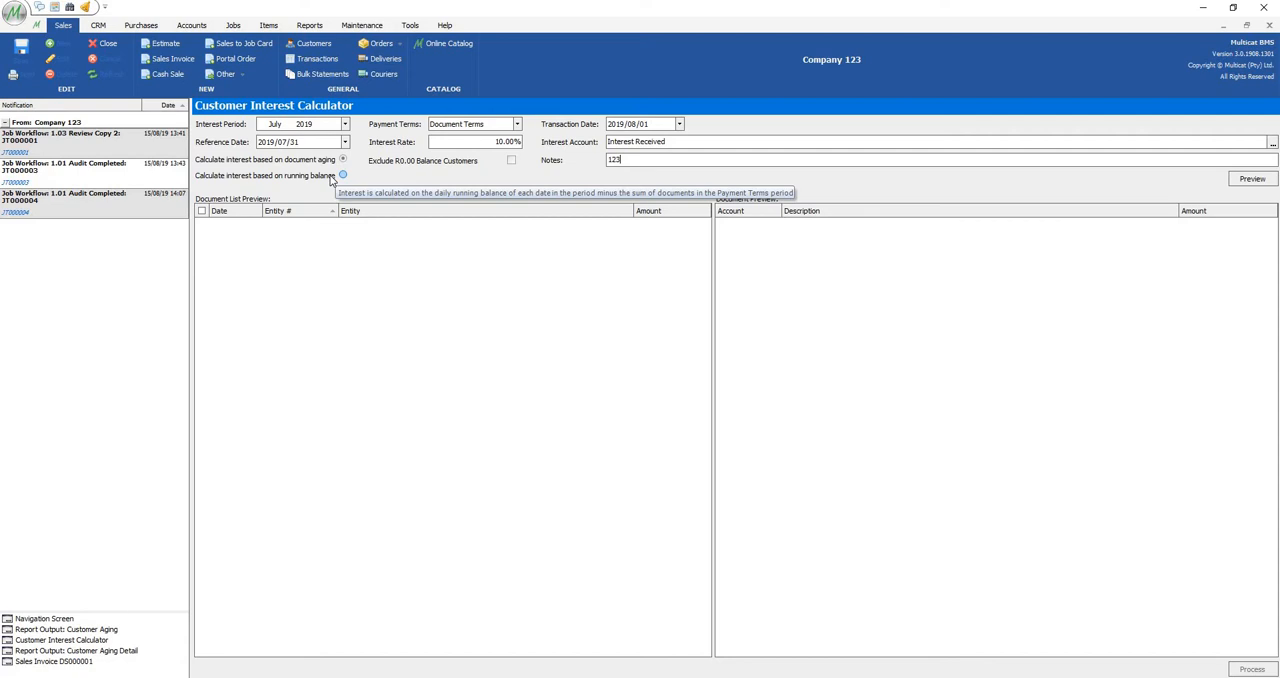
Preview the customer interest documents and compare them with the Customer Aging report.
{"action": "left_click", "coordinate": [1270, 181]}
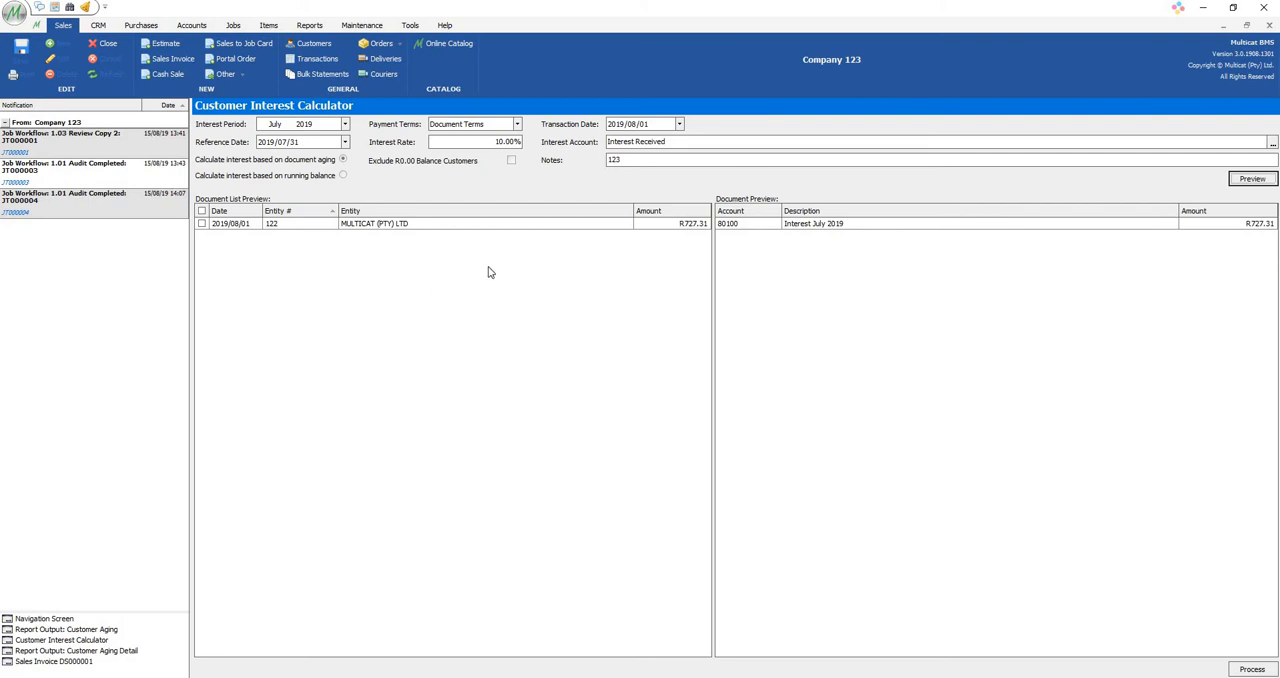
{"action": "left_click", "coordinate": [110, 632]}
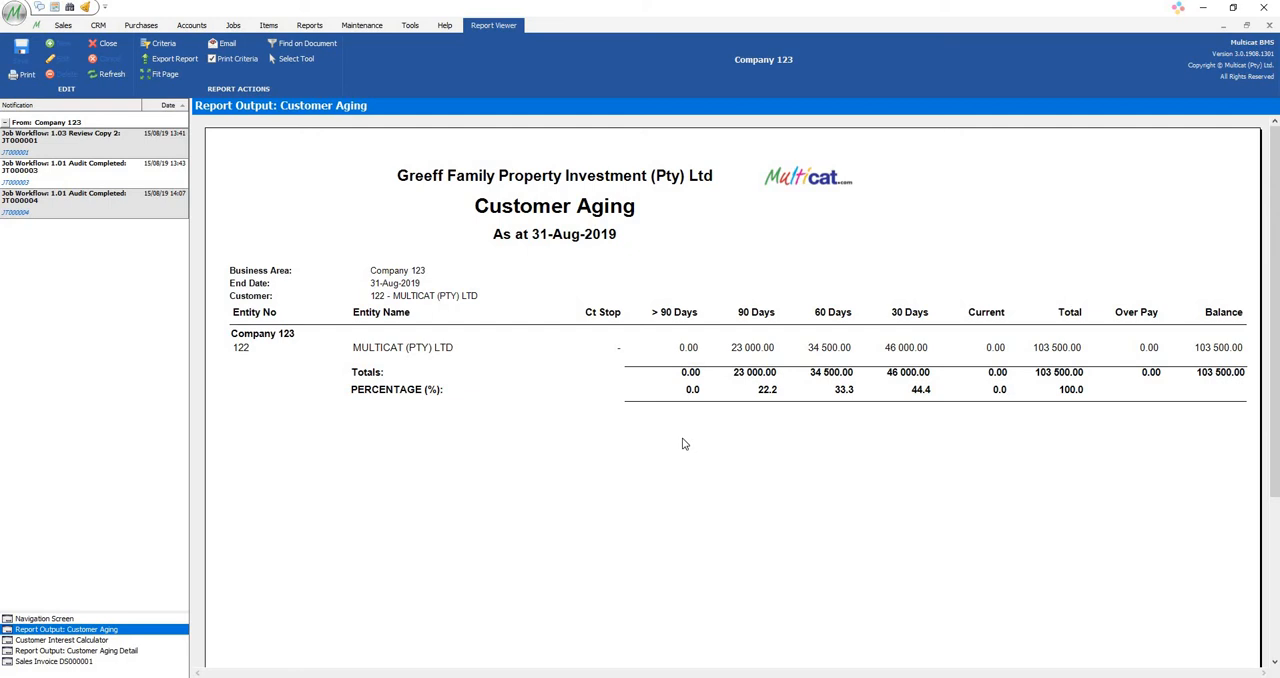
{"action": "left_click", "coordinate": [86, 640]}
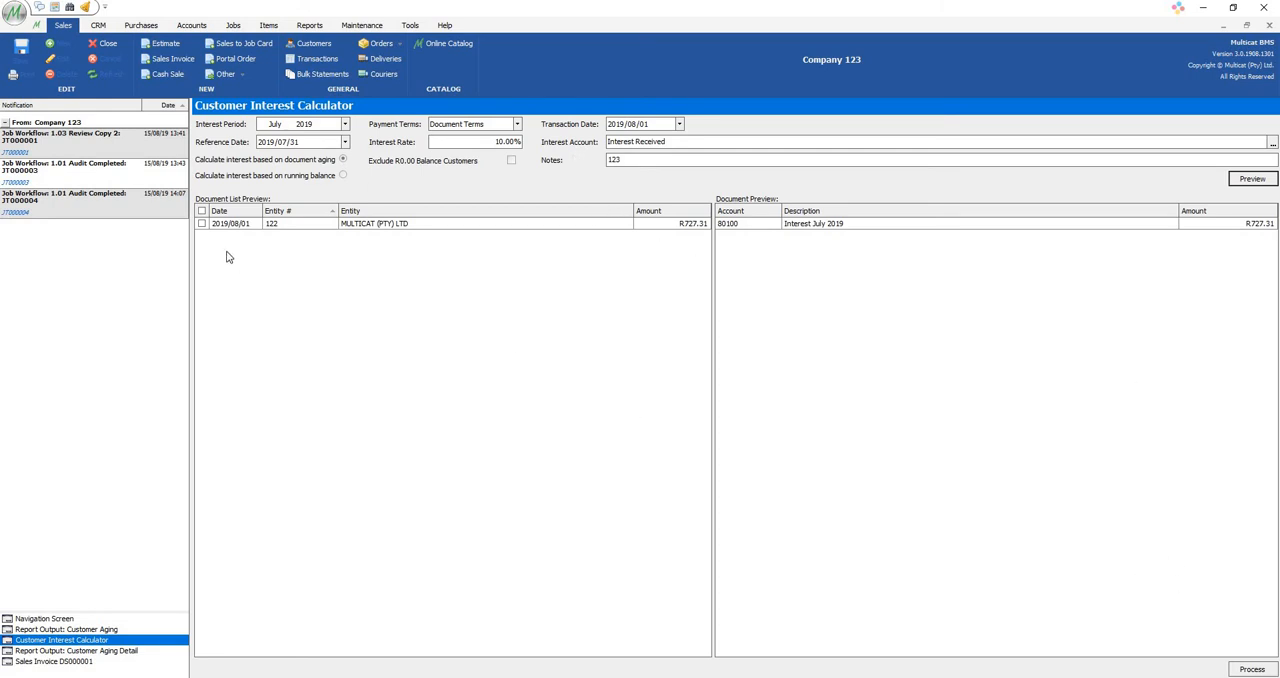
Select all previewed interest documents and process them, confirming the request and dismissing the result message.
{"action": "left_click", "coordinate": [202, 212]}
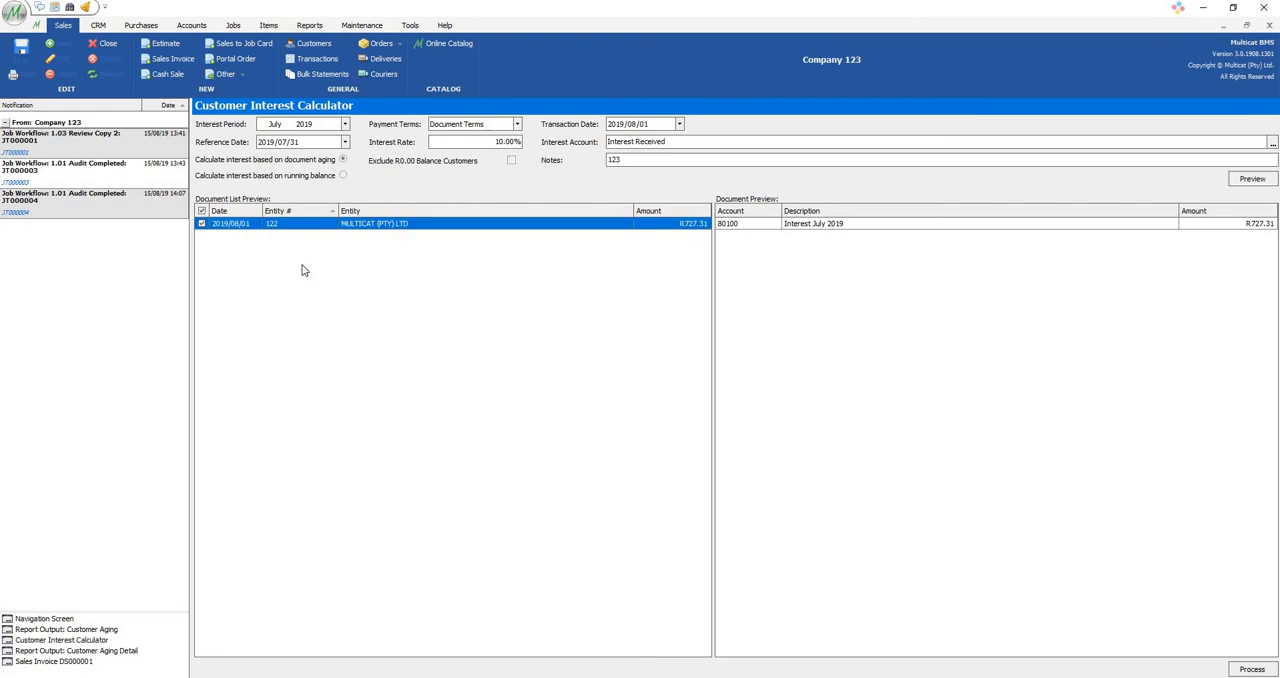
{"action": "left_click", "coordinate": [1243, 669]}
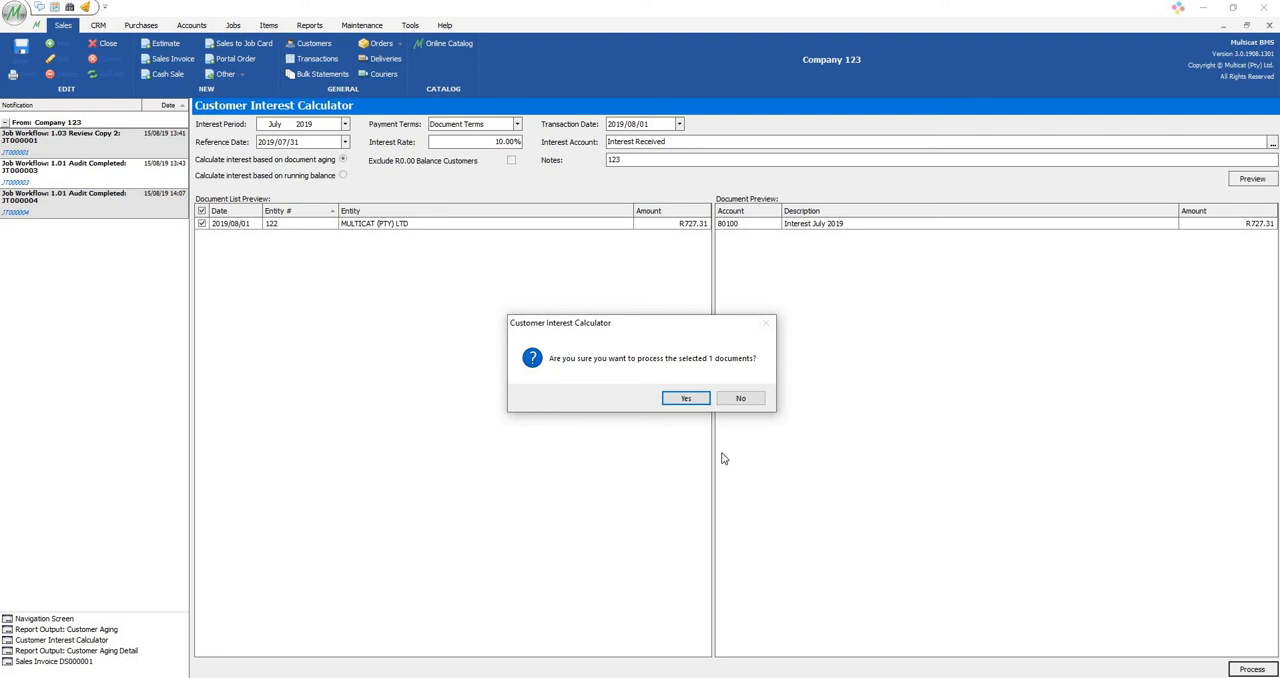
{"action": "left_click", "coordinate": [682, 399]}
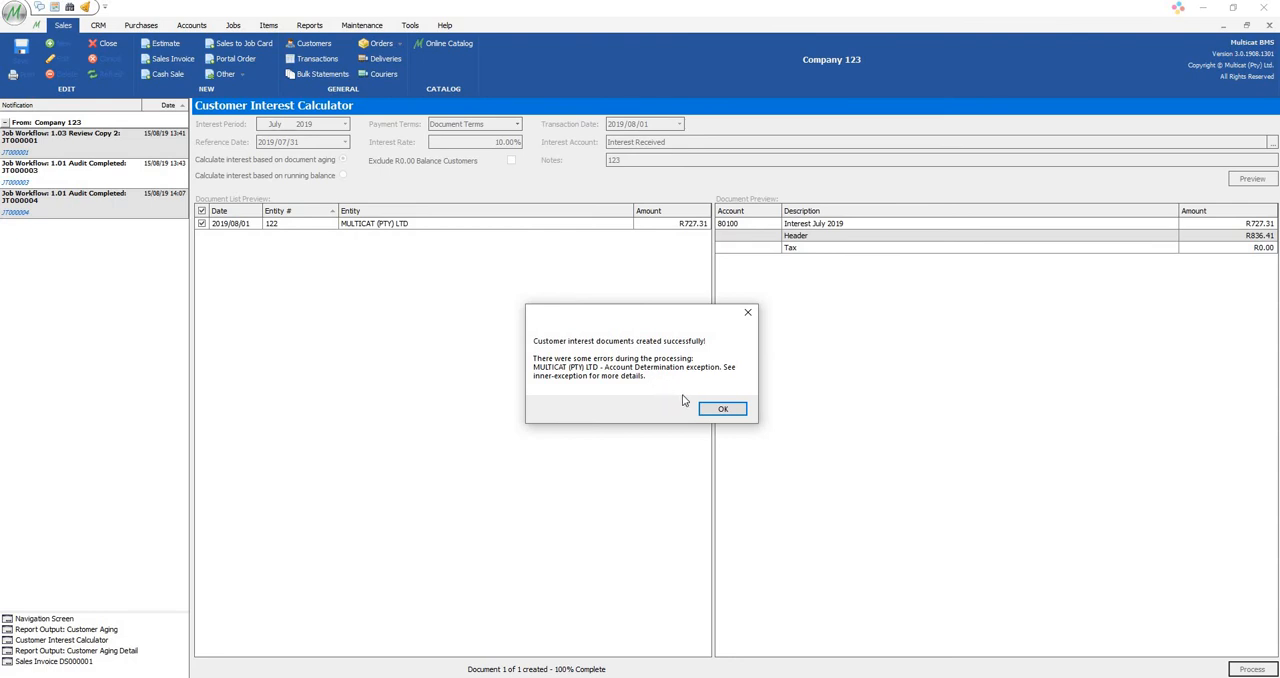
{"action": "left_click", "coordinate": [720, 408]}
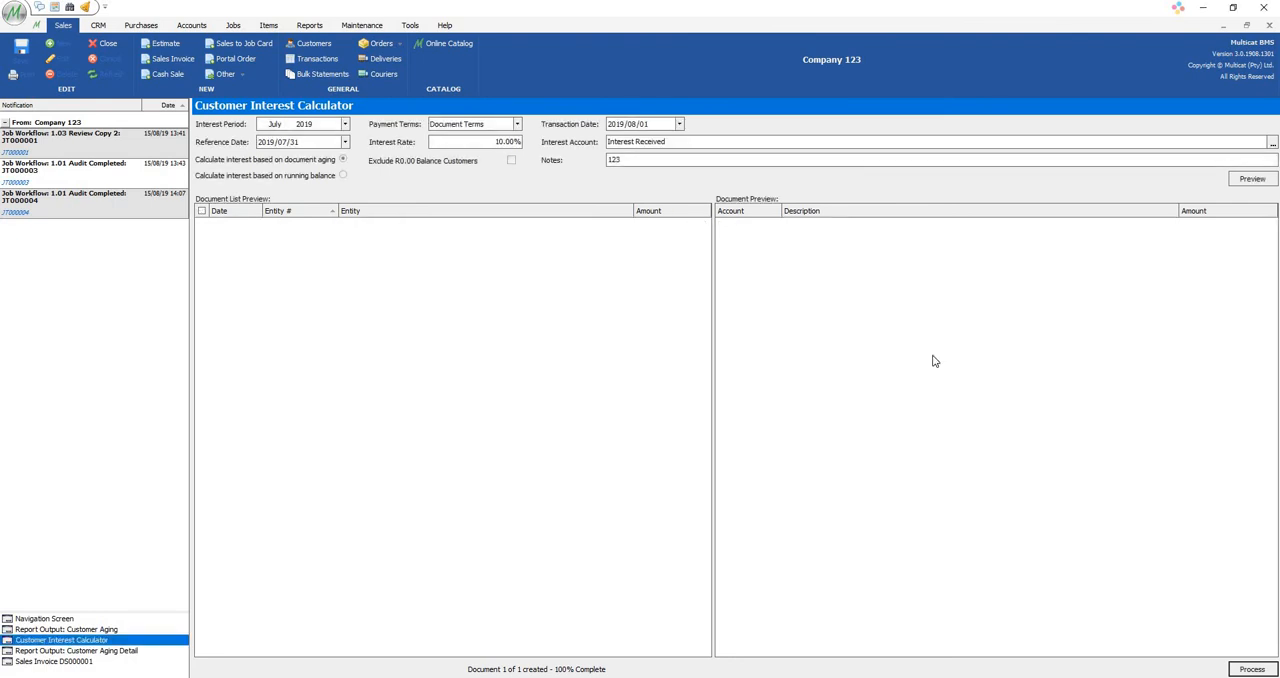